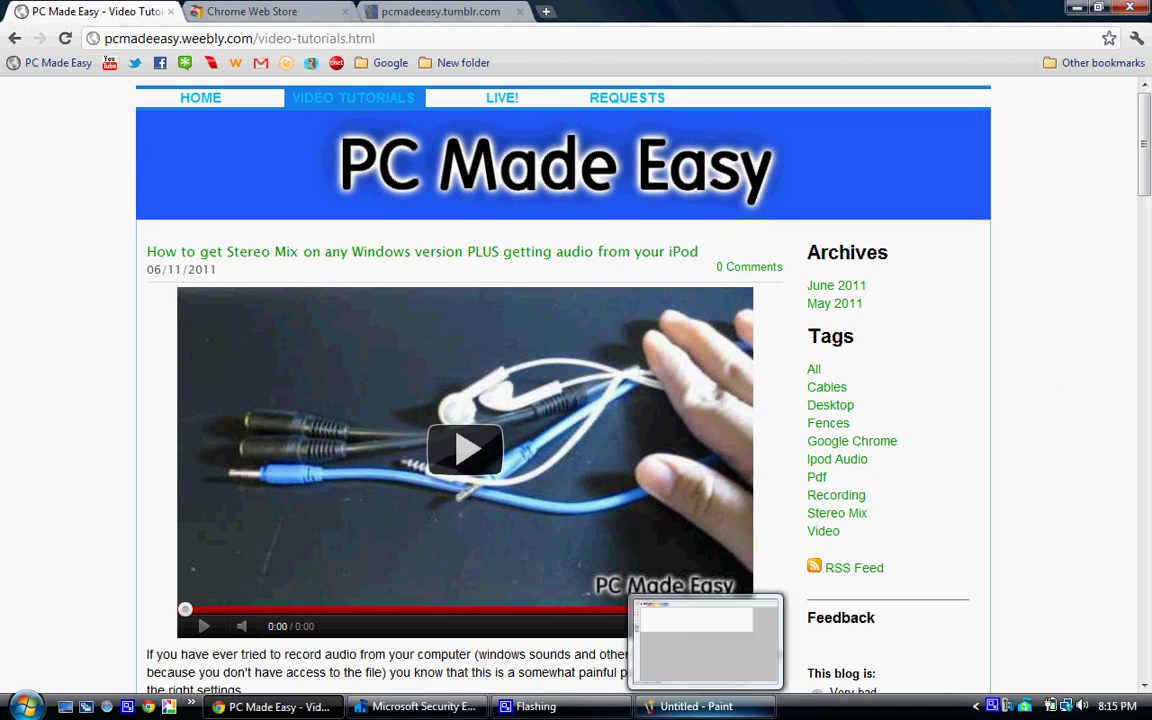
# - Paste the PC Made Easy tutorials page screenshot into the blank Paint canvas and scroll around it
pyautogui.click(700, 706)
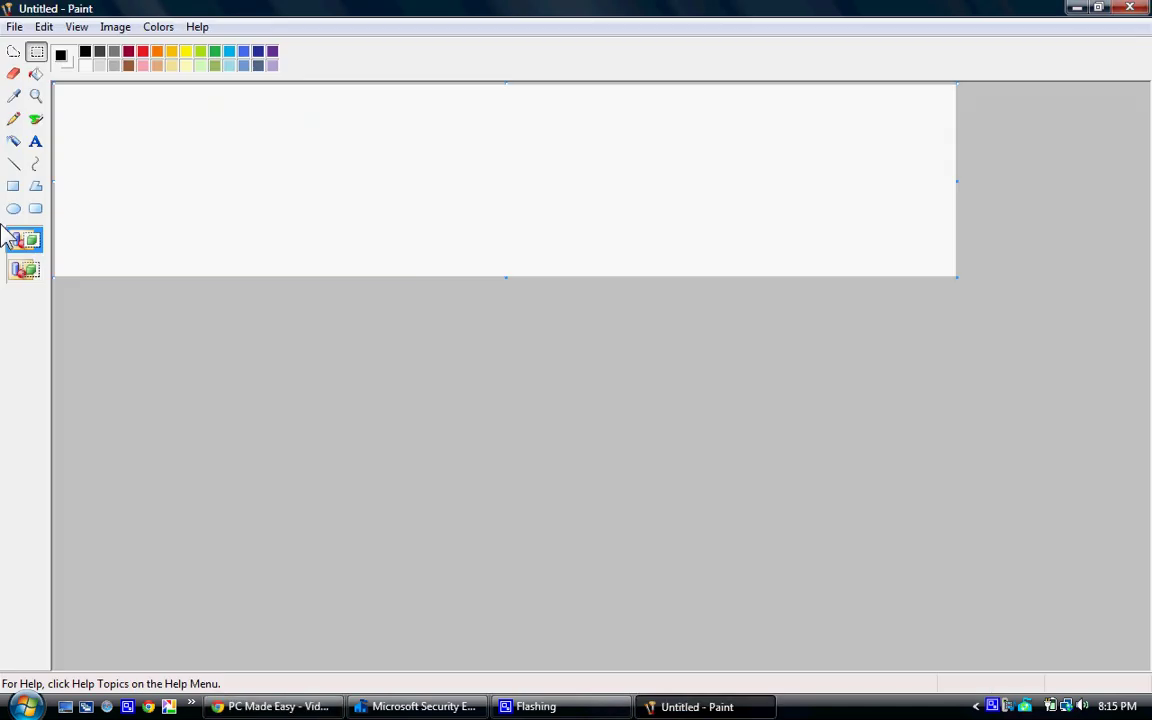
pyautogui.click(44, 27)
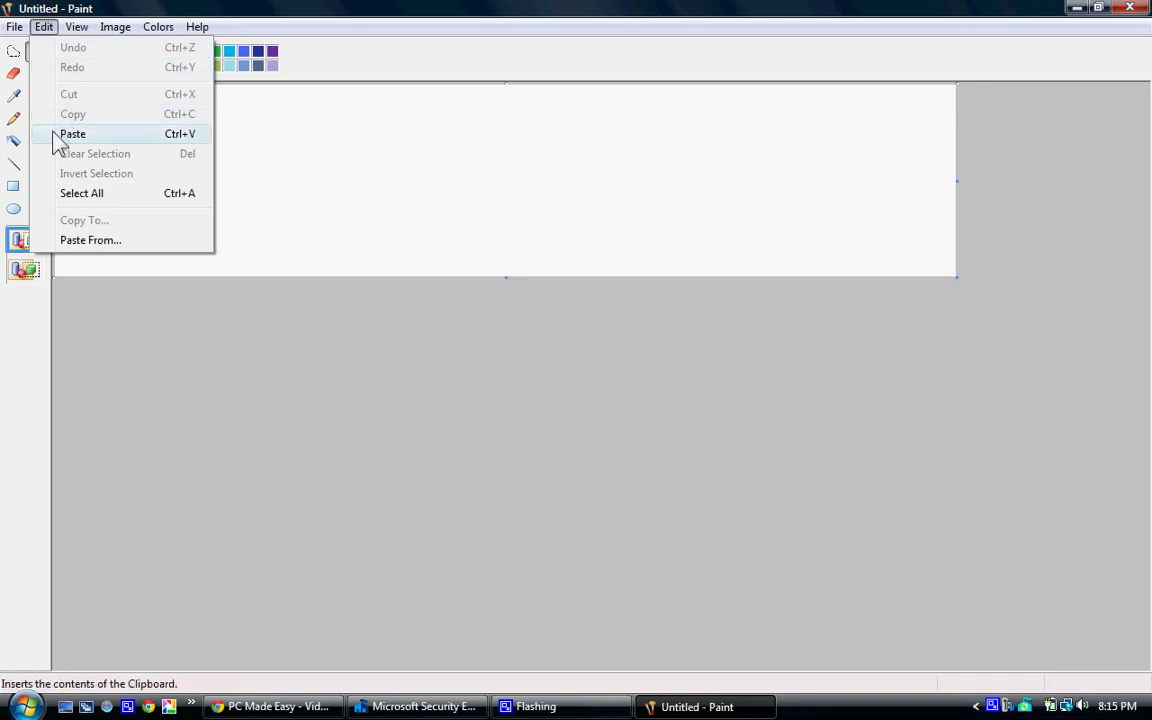
pyautogui.click(57, 134)
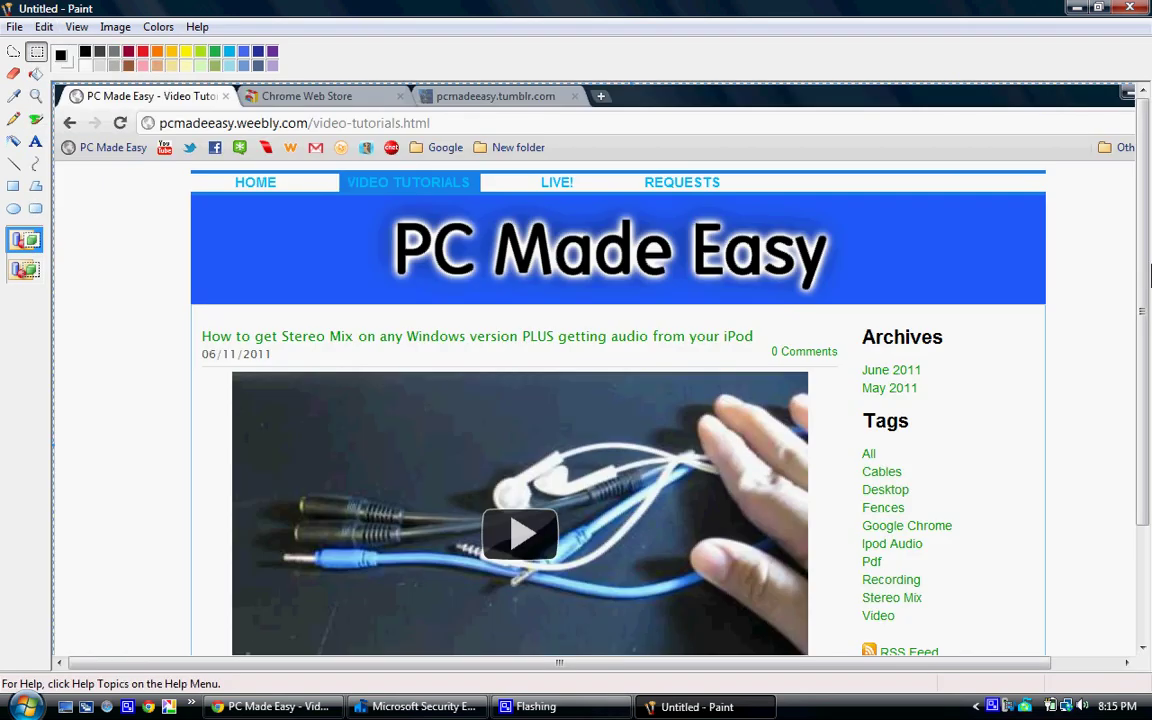
pyautogui.moveTo(1148, 268); pyautogui.dragTo(1150, 400)
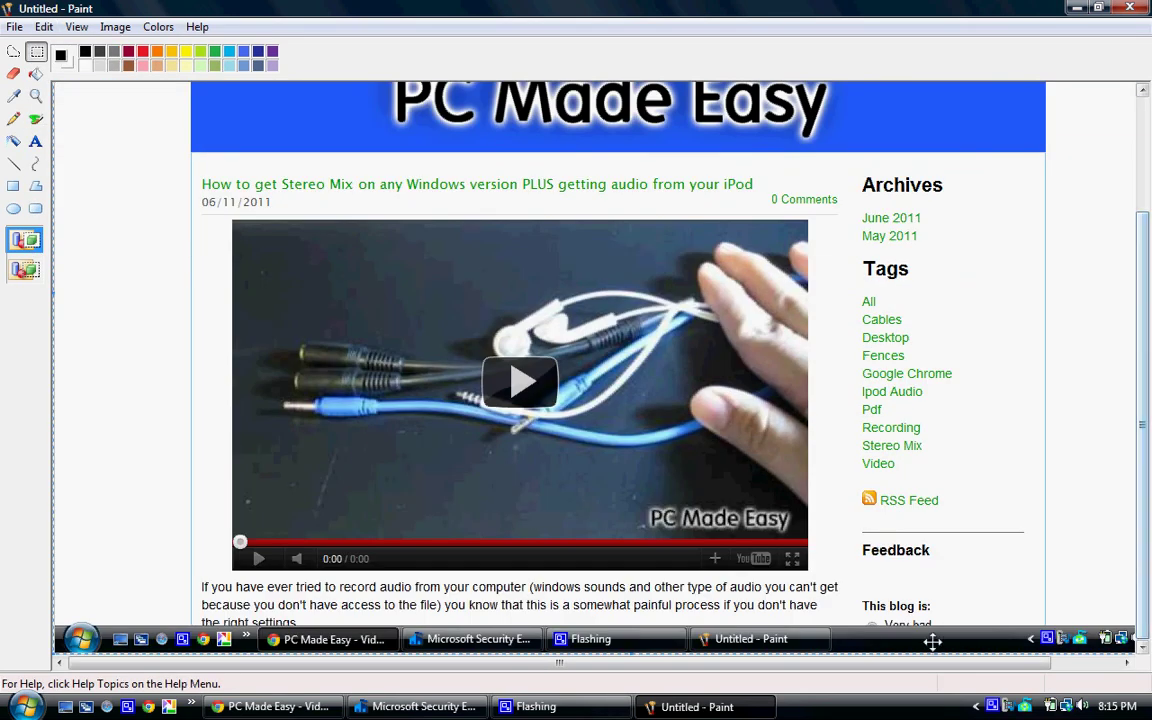
pyautogui.moveTo(938, 662); pyautogui.dragTo(1008, 662)
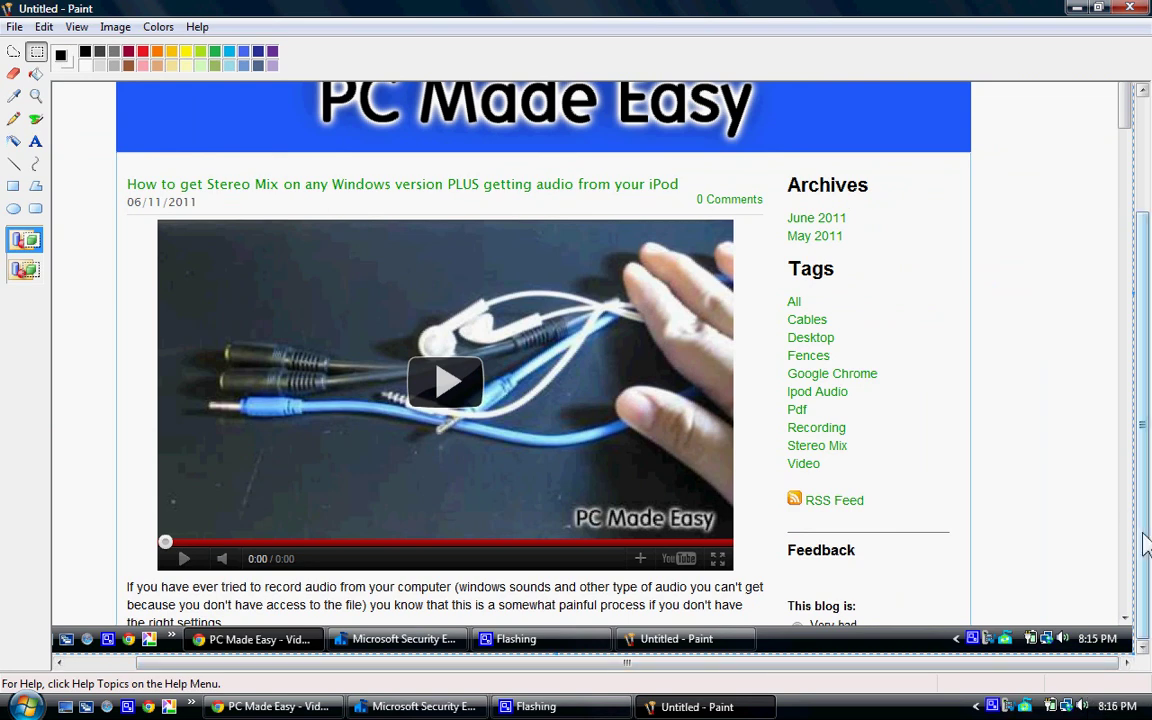
pyautogui.scroll(3, 1131, 525)
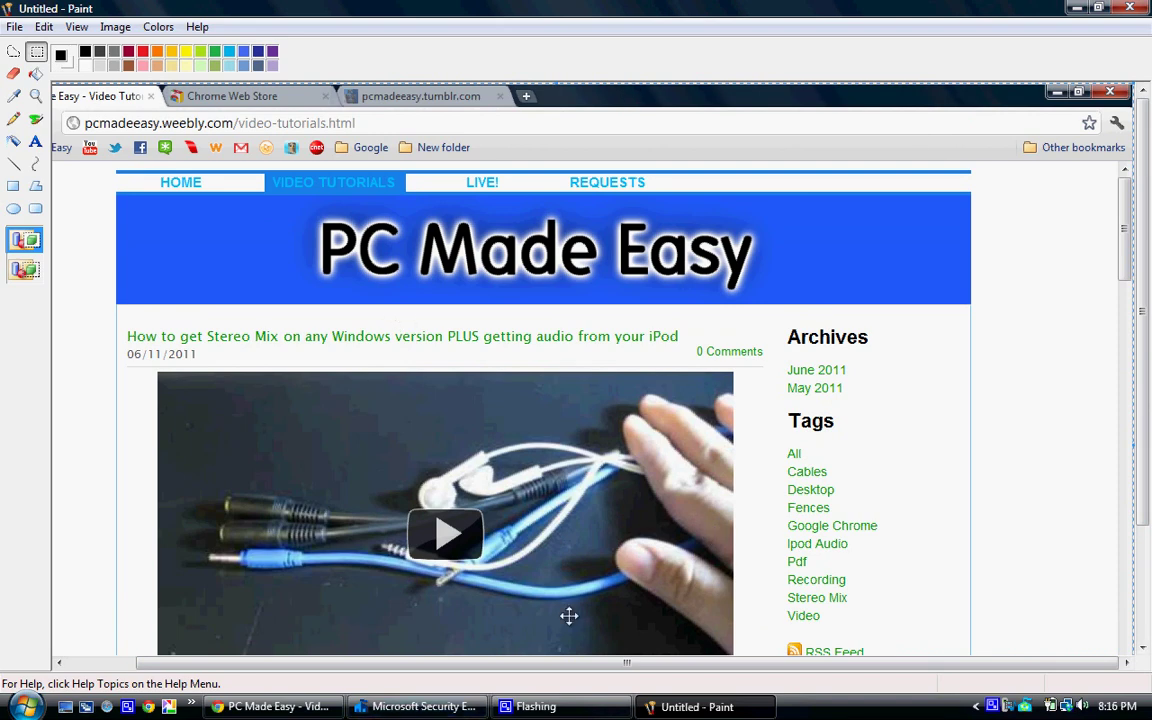
# - Back in Chrome, bring up the Web Store results for 'screen capture' and select the query text
pyautogui.moveTo(560, 706)
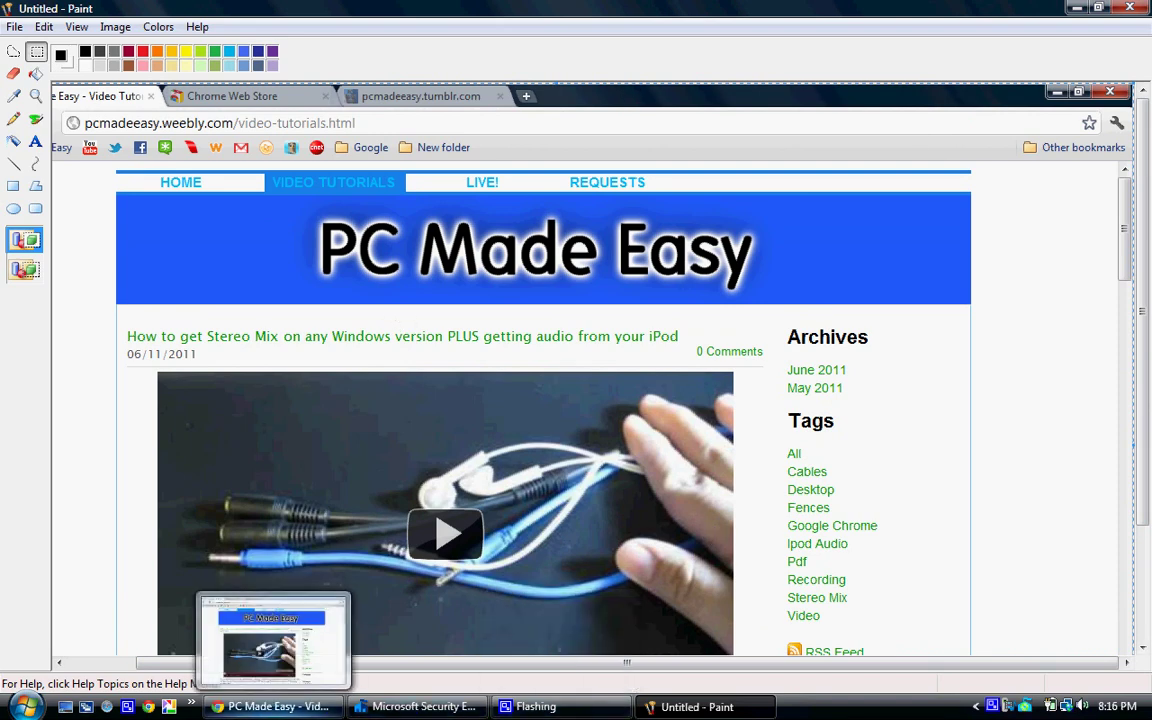
pyautogui.click(270, 706)
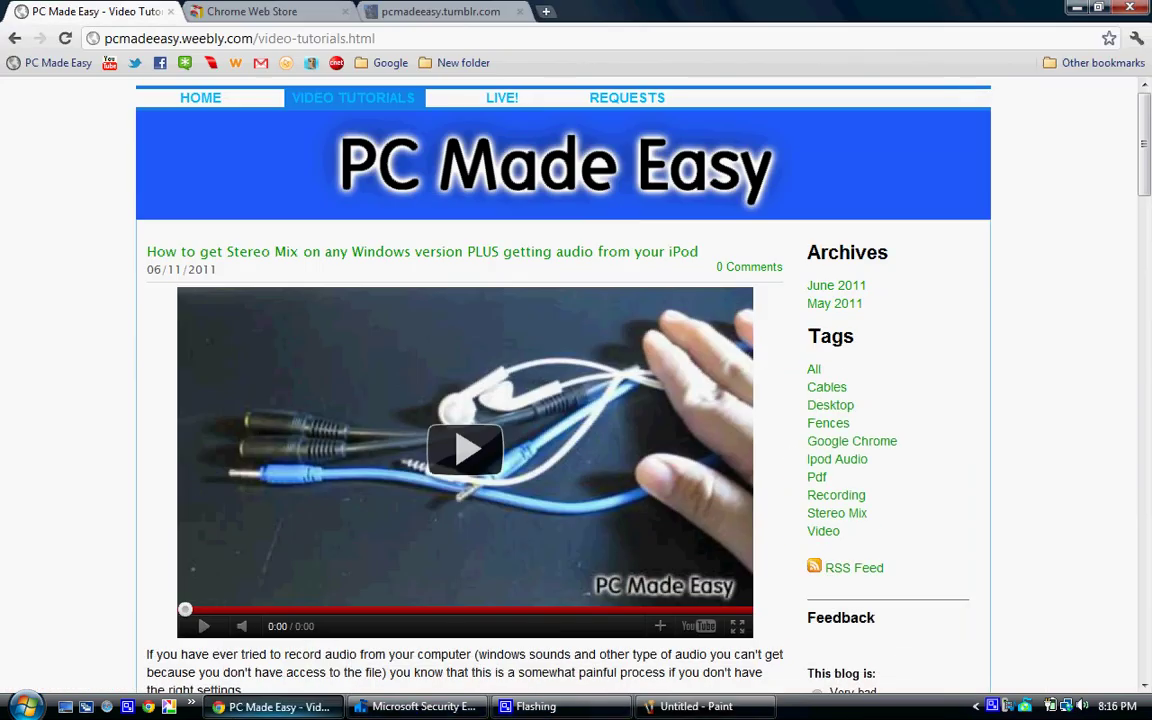
pyautogui.click(252, 12)
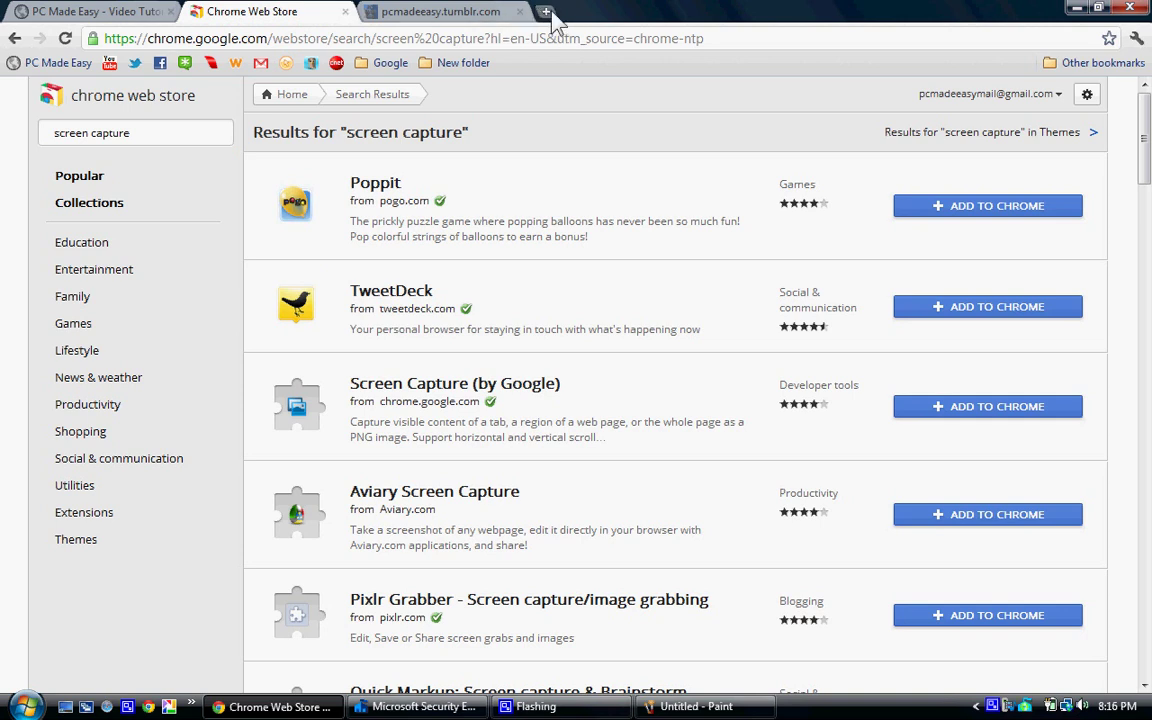
pyautogui.moveTo(154, 130); pyautogui.dragTo(17, 146)
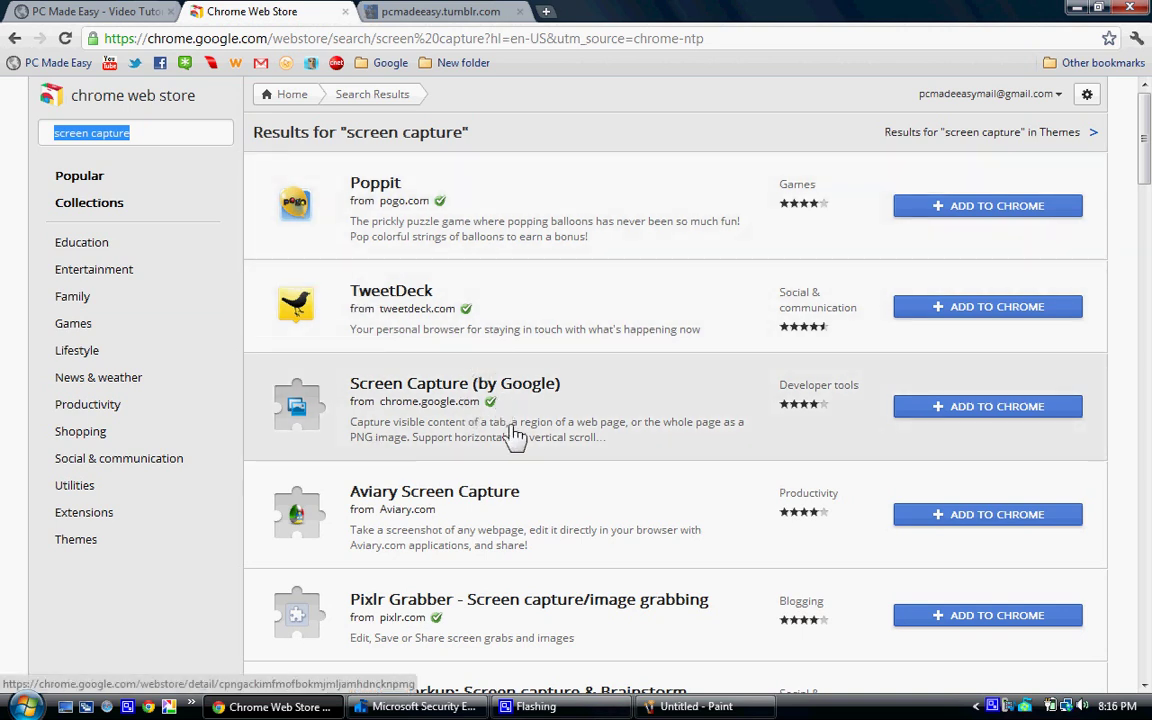
# - Open the Screen Capture (by Google) listing and highlight its description of capture options
pyautogui.click(515, 435)
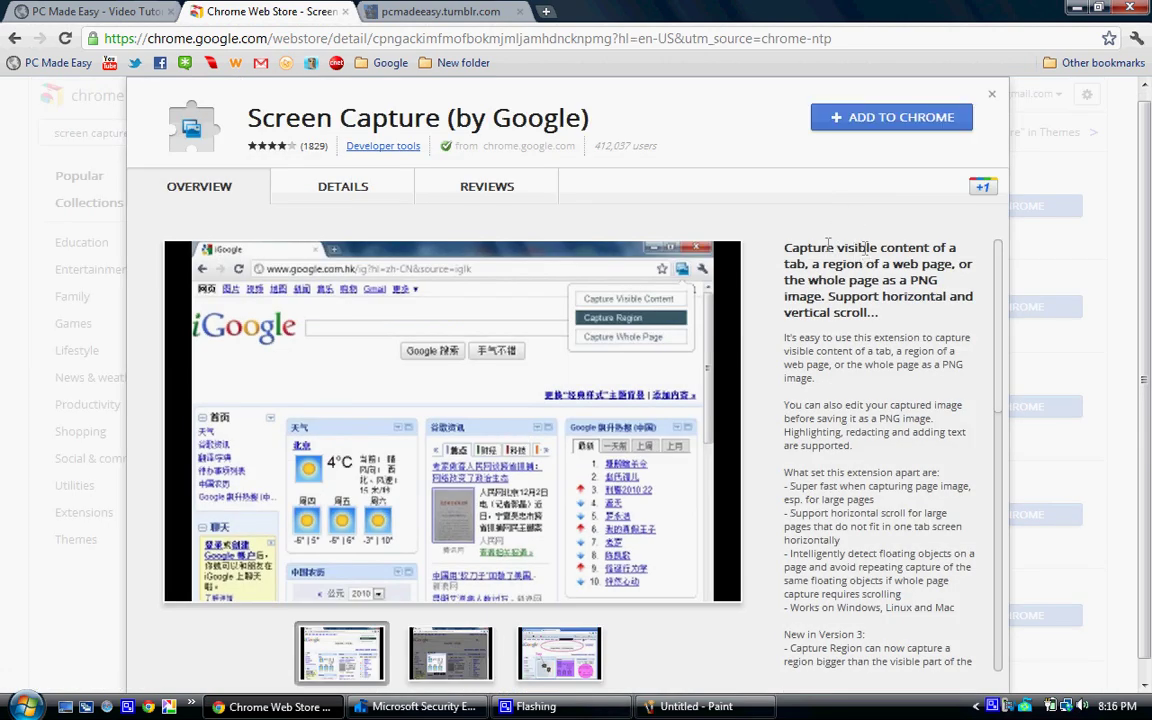
pyautogui.moveTo(783, 247); pyautogui.dragTo(793, 297)
pyautogui.click(745, 343)
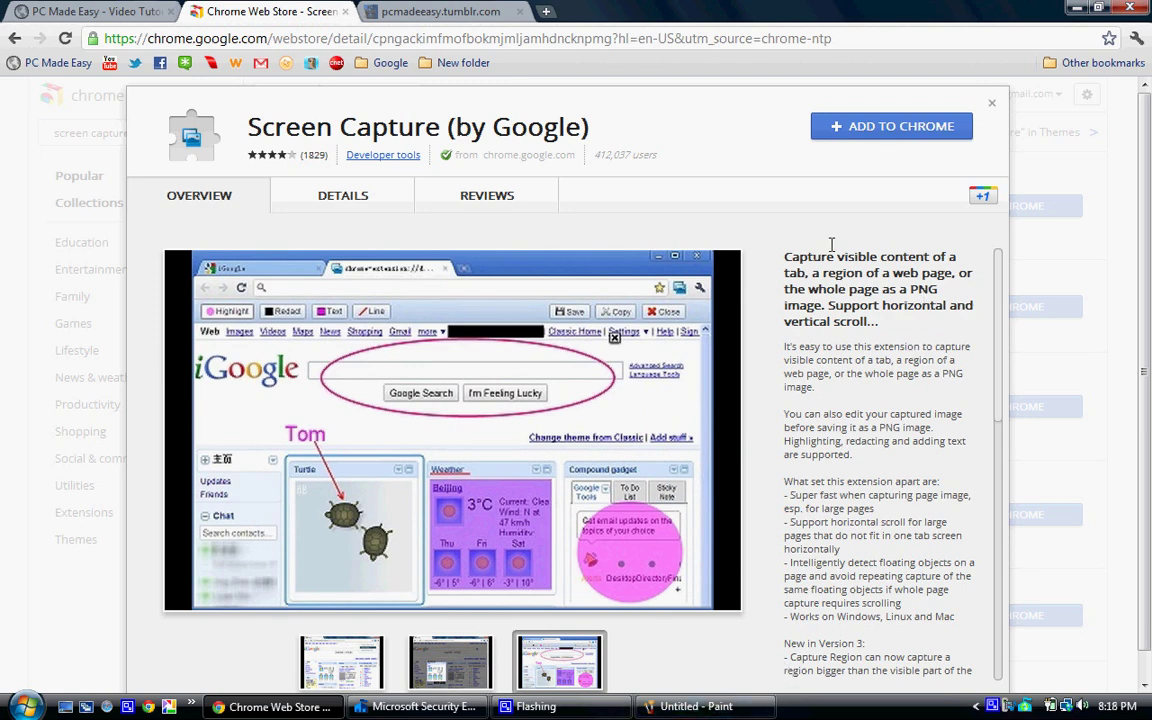
# - Add Screen Capture (by Google) to Chrome, confirm the install, and return to the PC Made Easy tab
pyautogui.click(920, 130)
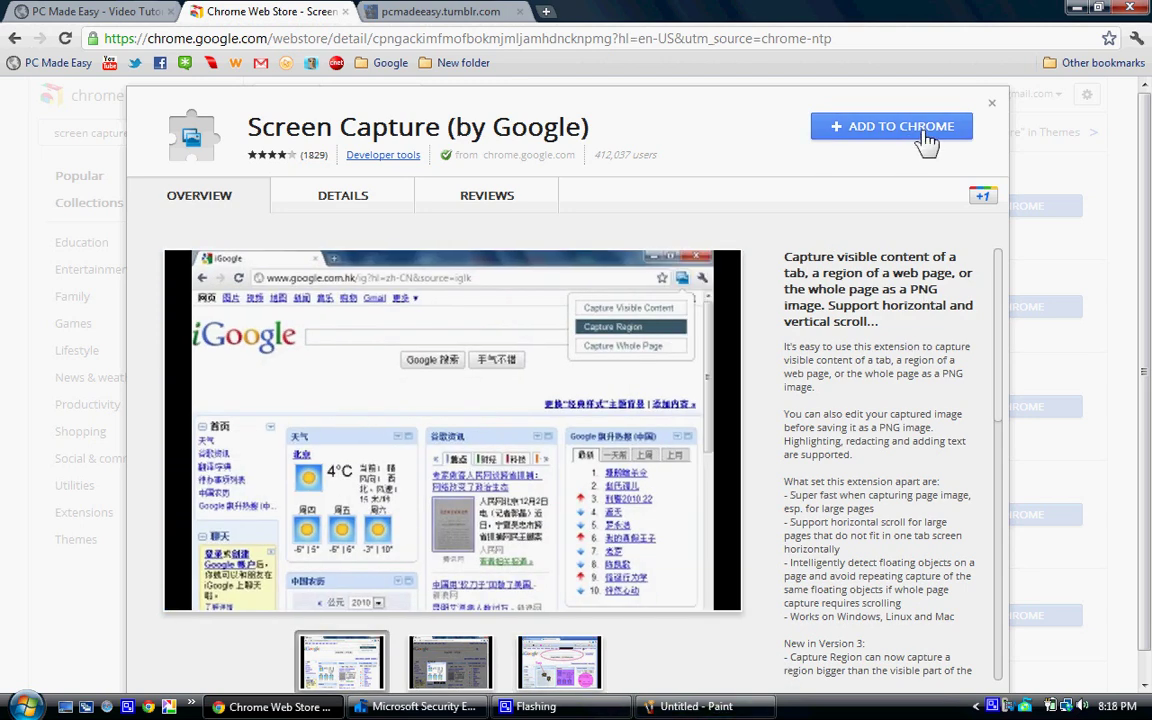
pyautogui.click(607, 401)
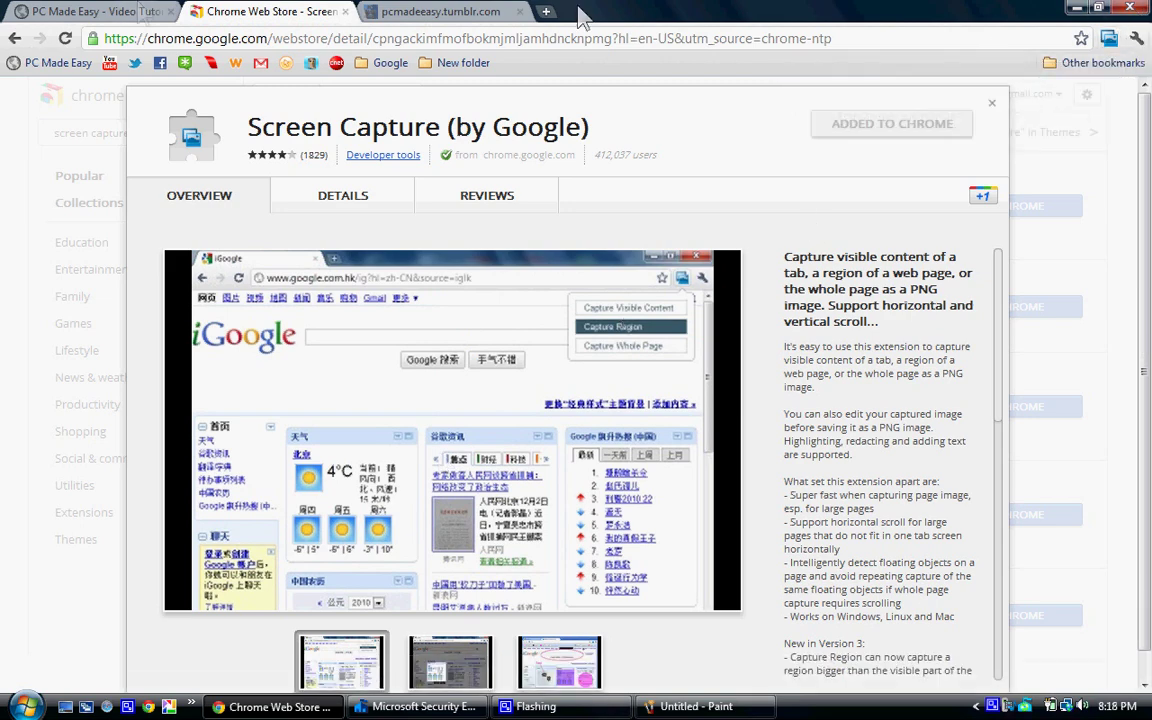
pyautogui.click(145, 14)
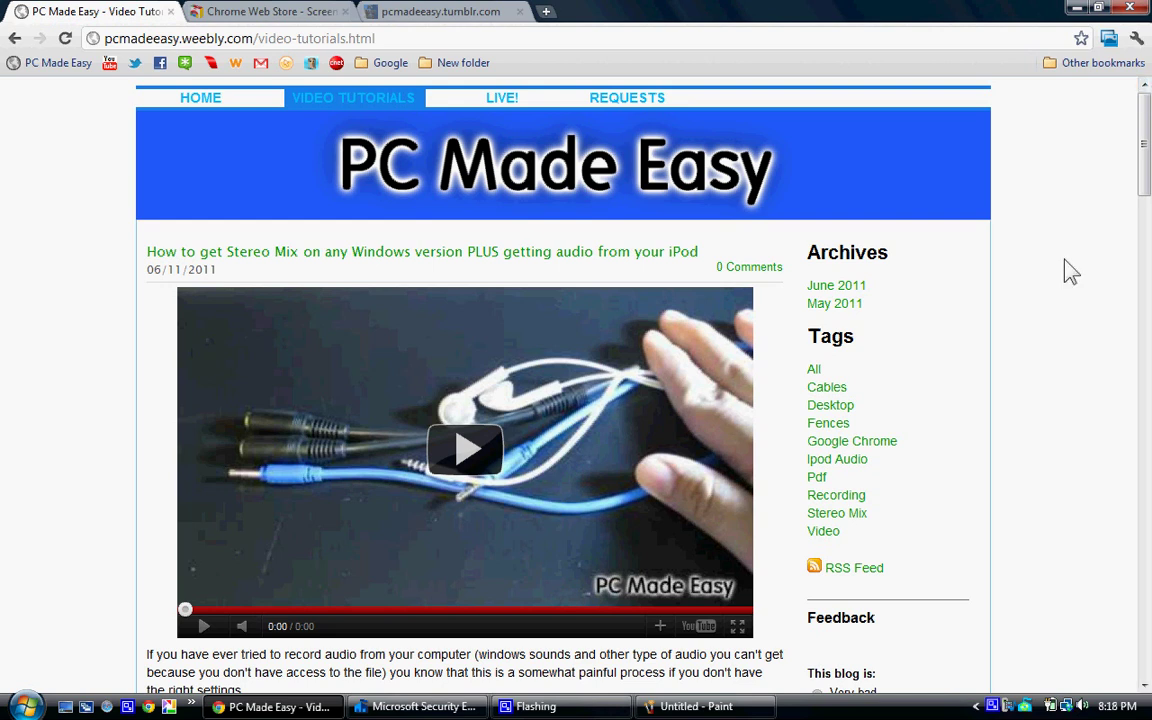
# - Choose Capture Whole Page from the Screen Capture toolbar icon on the PC Made Easy page
pyautogui.click(1109, 38)
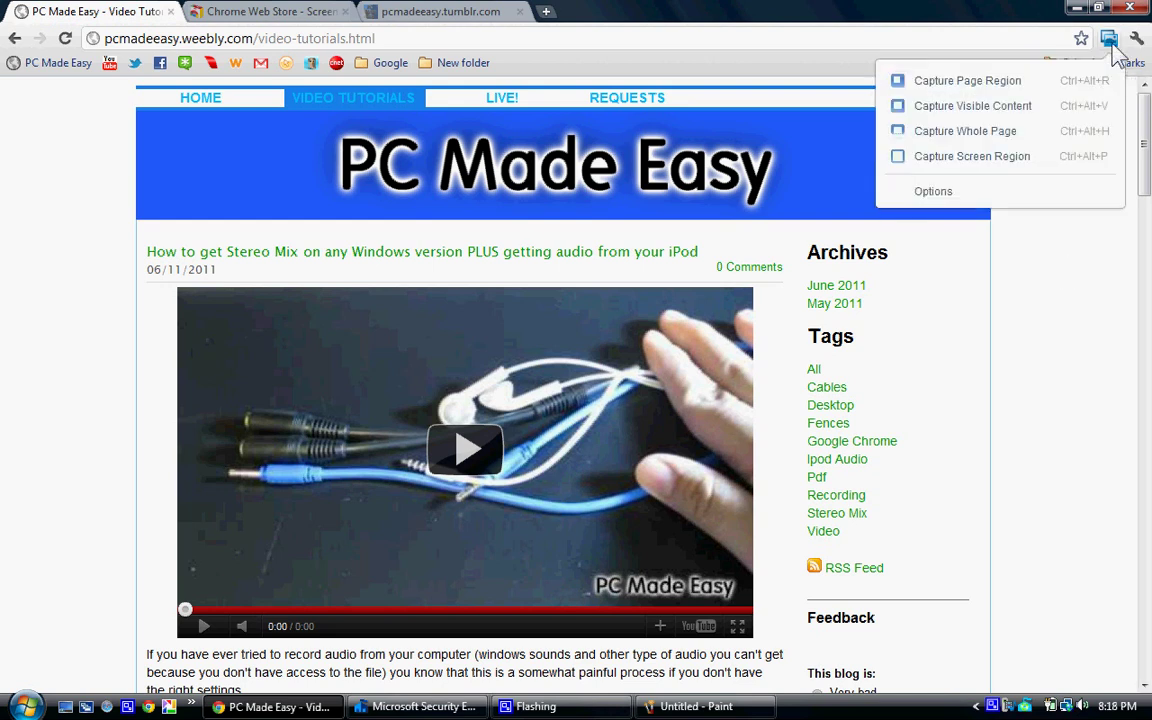
pyautogui.click(998, 142)
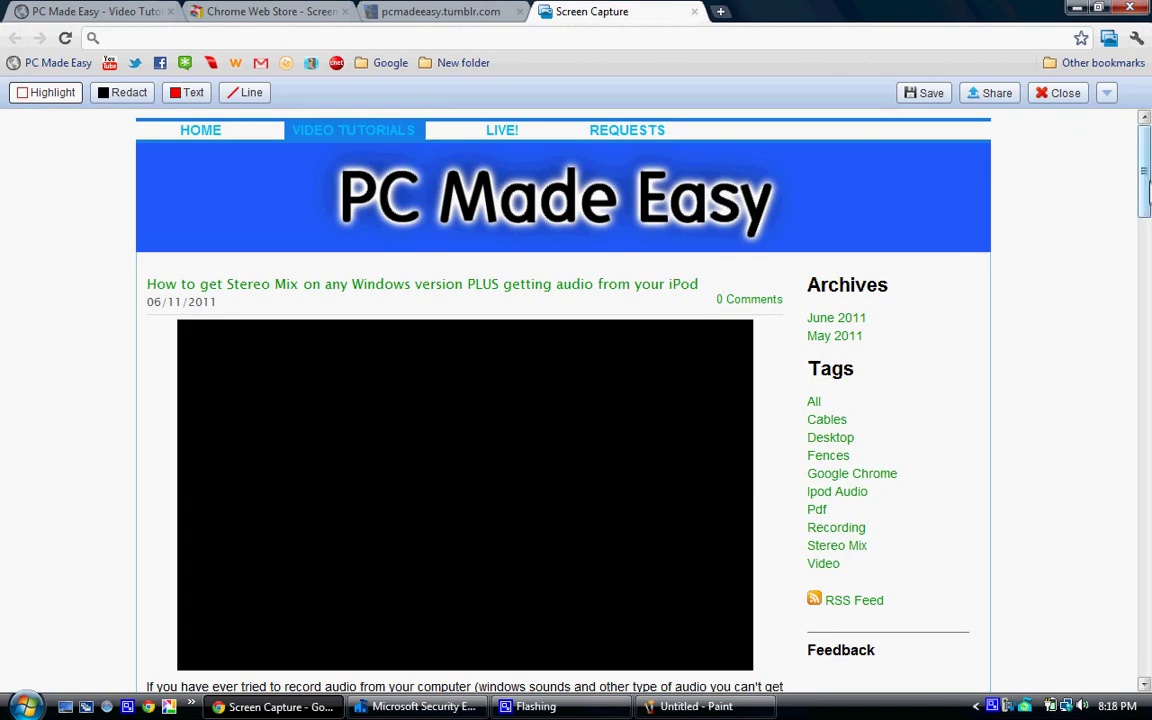
pyautogui.moveTo(1146, 180)
pyautogui.mouseDown()
pyautogui.moveTo(1148, 652)
pyautogui.moveTo(1146, 163)
pyautogui.mouseUp()
pyautogui.moveTo(1062, 168); pyautogui.dragTo(1119, 188)
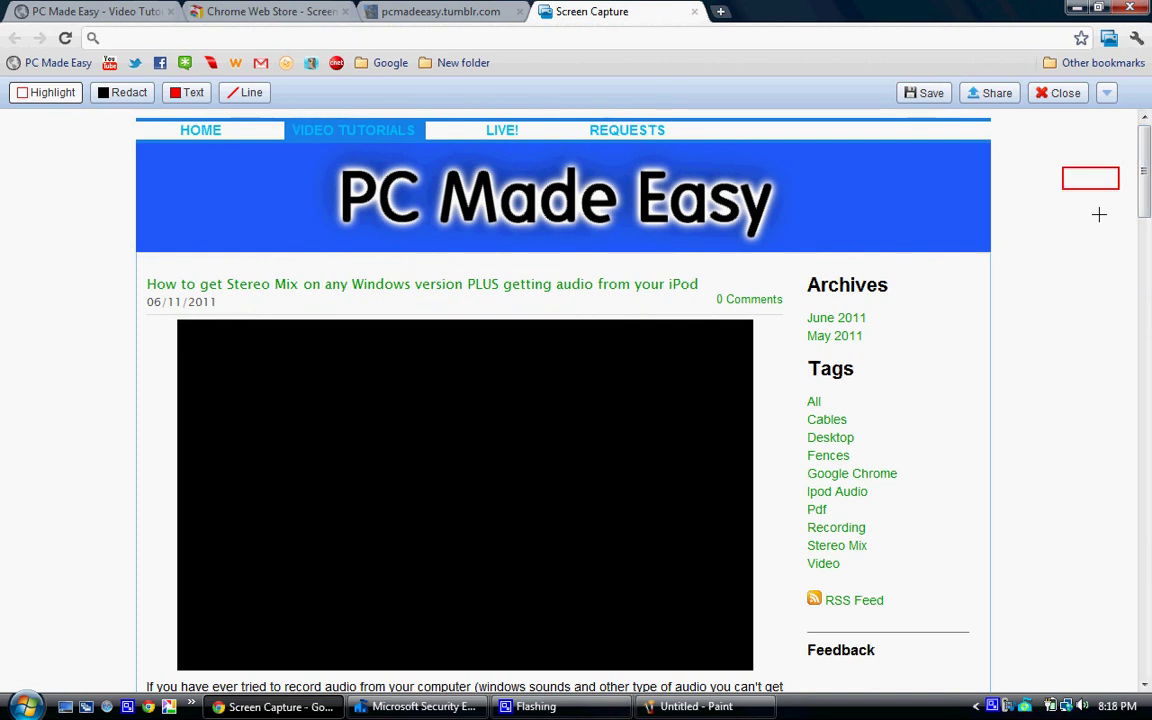
pyautogui.moveTo(1087, 169)
pyautogui.click(1120, 169)
pyautogui.click(45, 93)
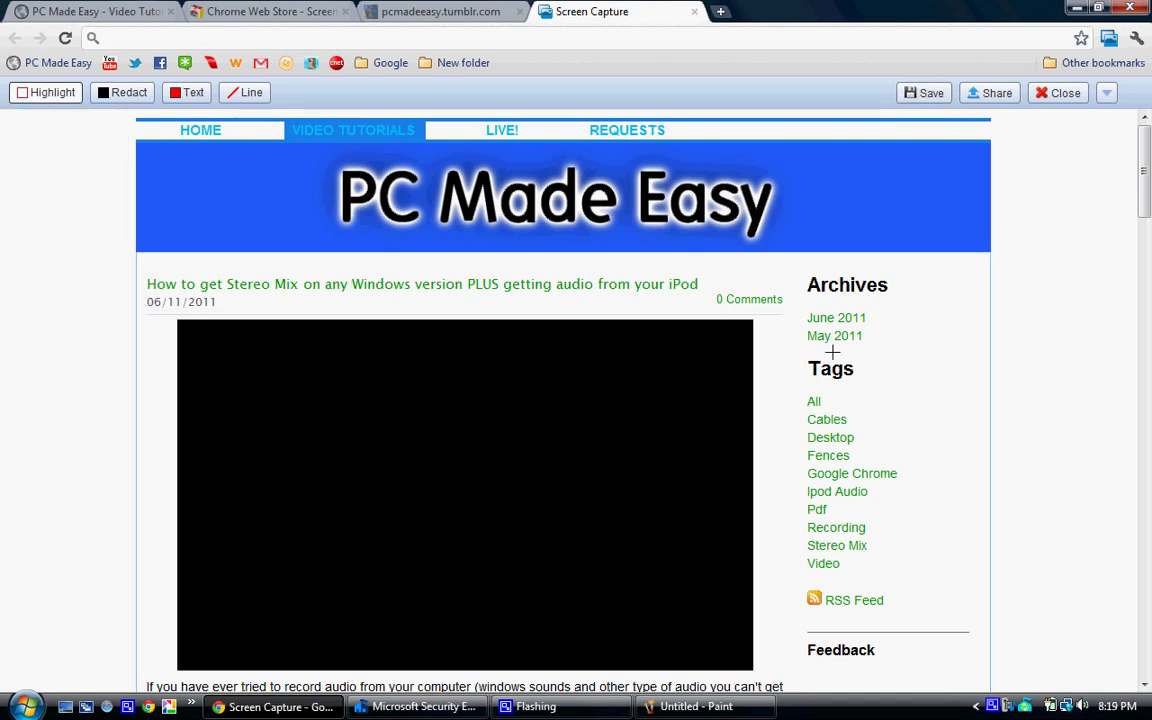
pyautogui.click(125, 92)
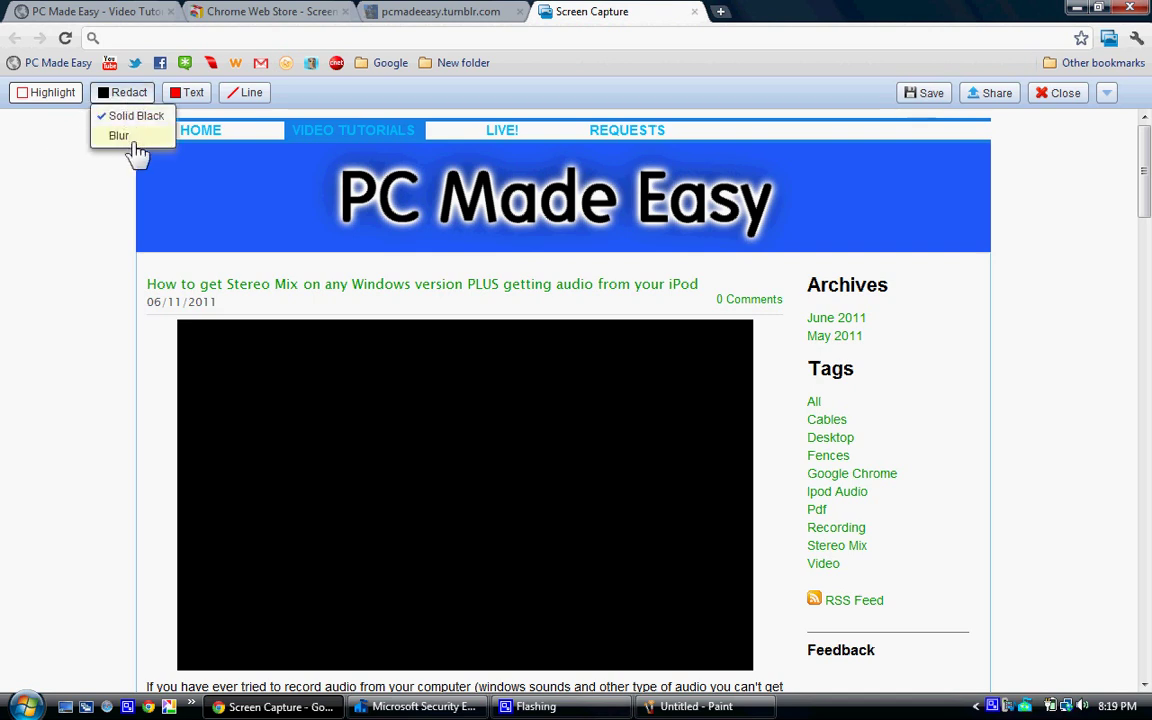
pyautogui.click(200, 95)
pyautogui.click(245, 92)
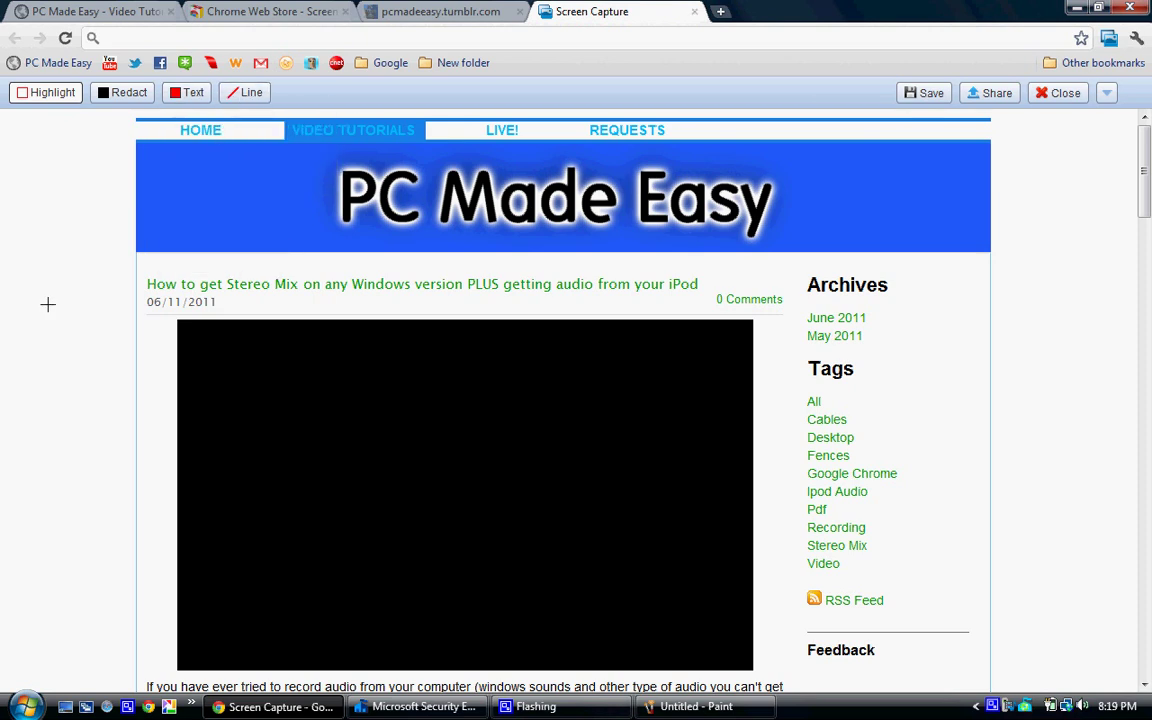
# - Set the Line tool to red arrows, draw two arrows at the title and video, then delete both
pyautogui.moveTo(246, 93)
pyautogui.click(240, 93)
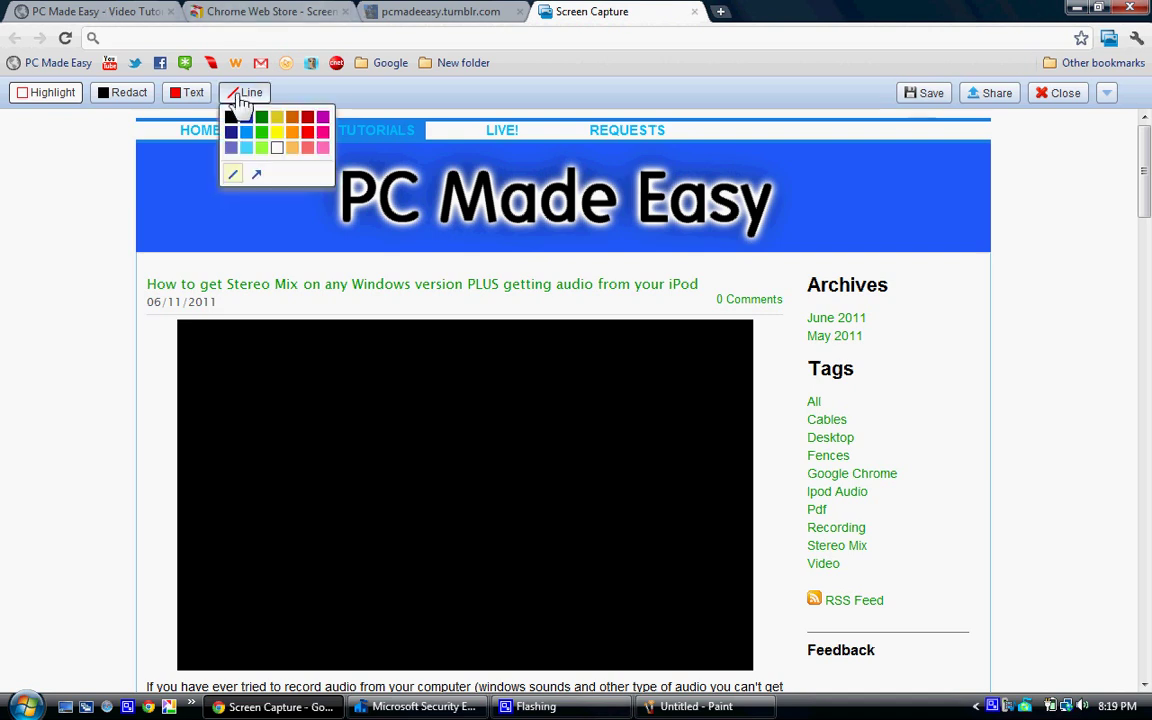
pyautogui.click(256, 174)
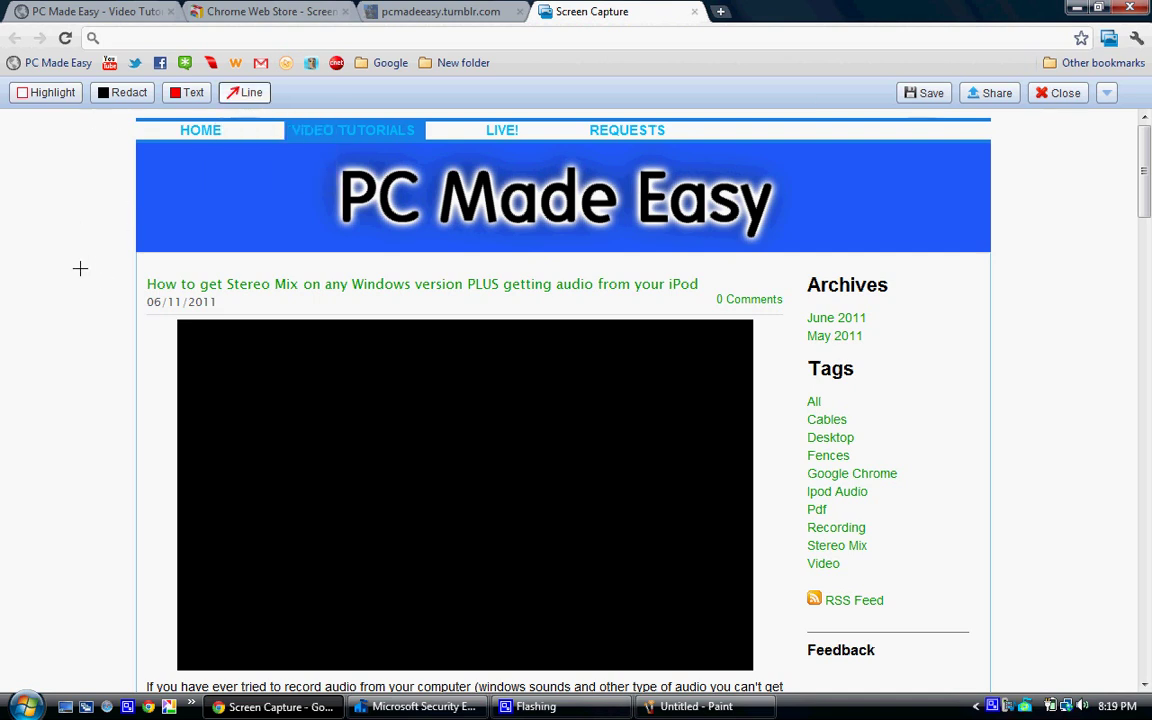
pyautogui.moveTo(80, 268)
pyautogui.mouseDown()
pyautogui.moveTo(173, 376)
pyautogui.moveTo(203, 360)
pyautogui.moveTo(189, 348)
pyautogui.mouseUp()
pyautogui.moveTo(92, 160); pyautogui.dragTo(205, 279)
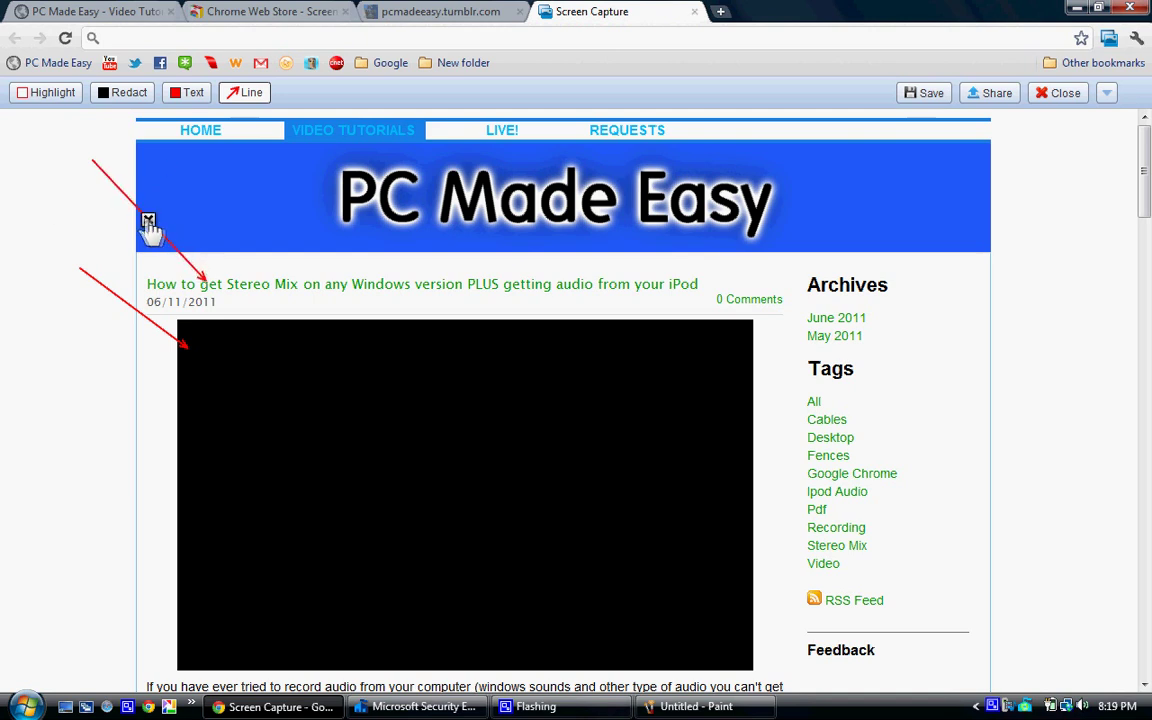
pyautogui.click(148, 219)
pyautogui.click(134, 307)
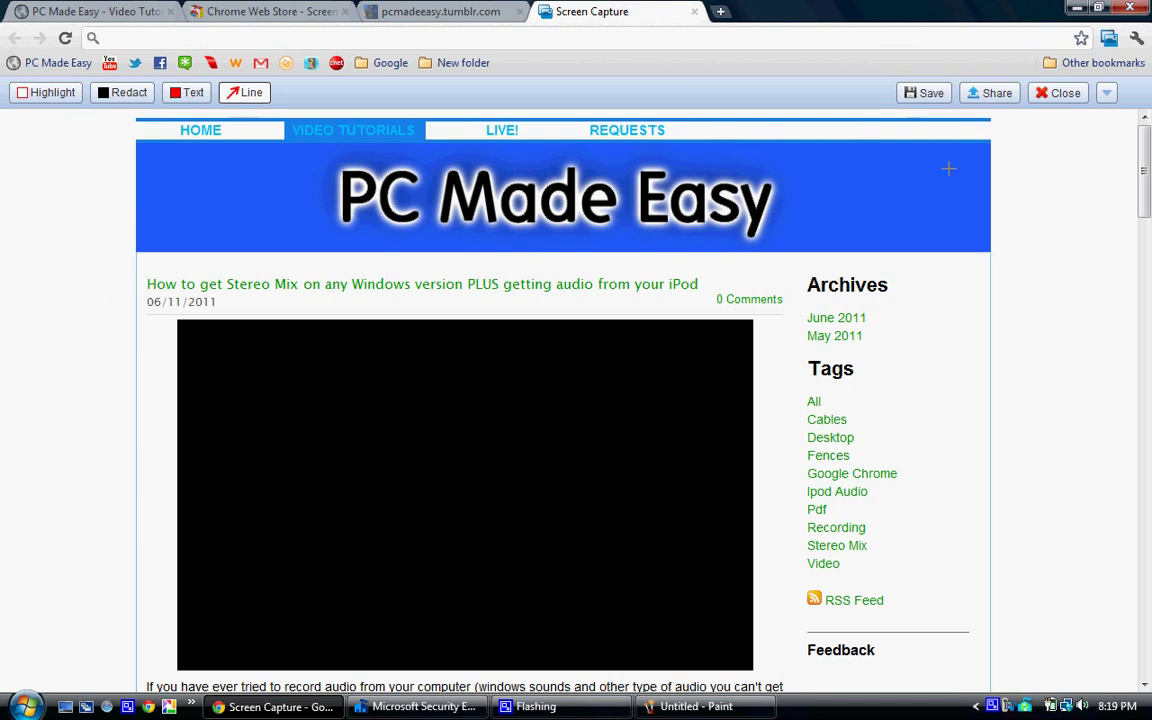
pyautogui.click(924, 96)
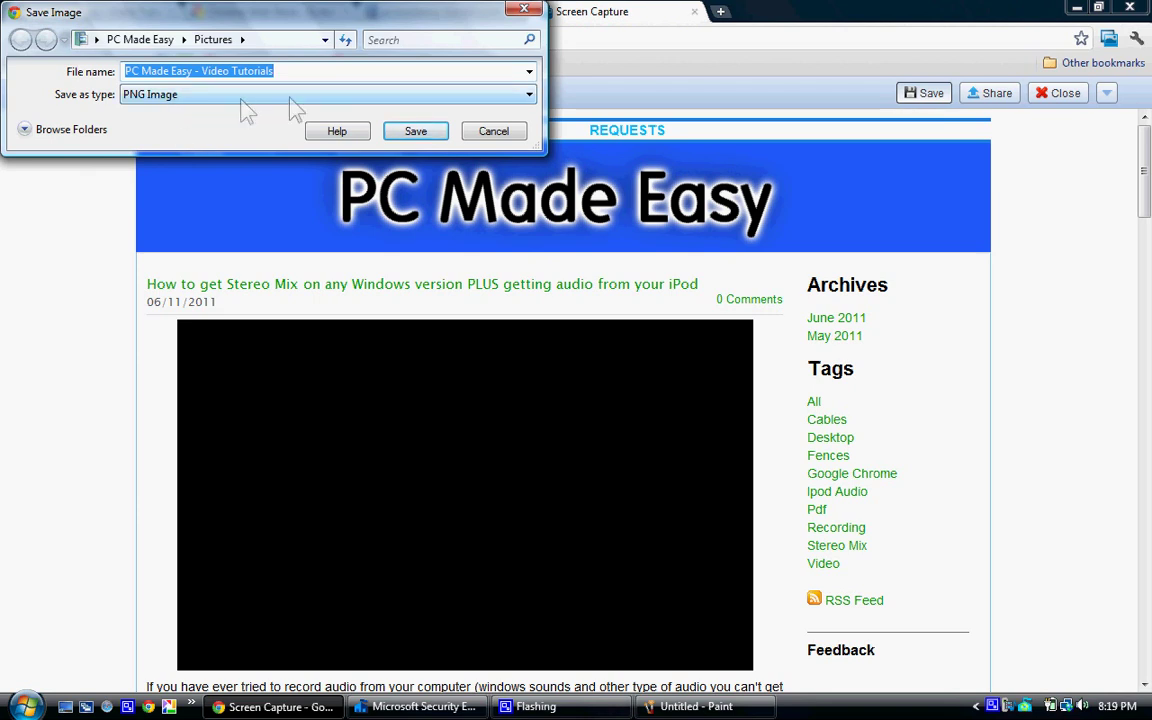
pyautogui.click(493, 135)
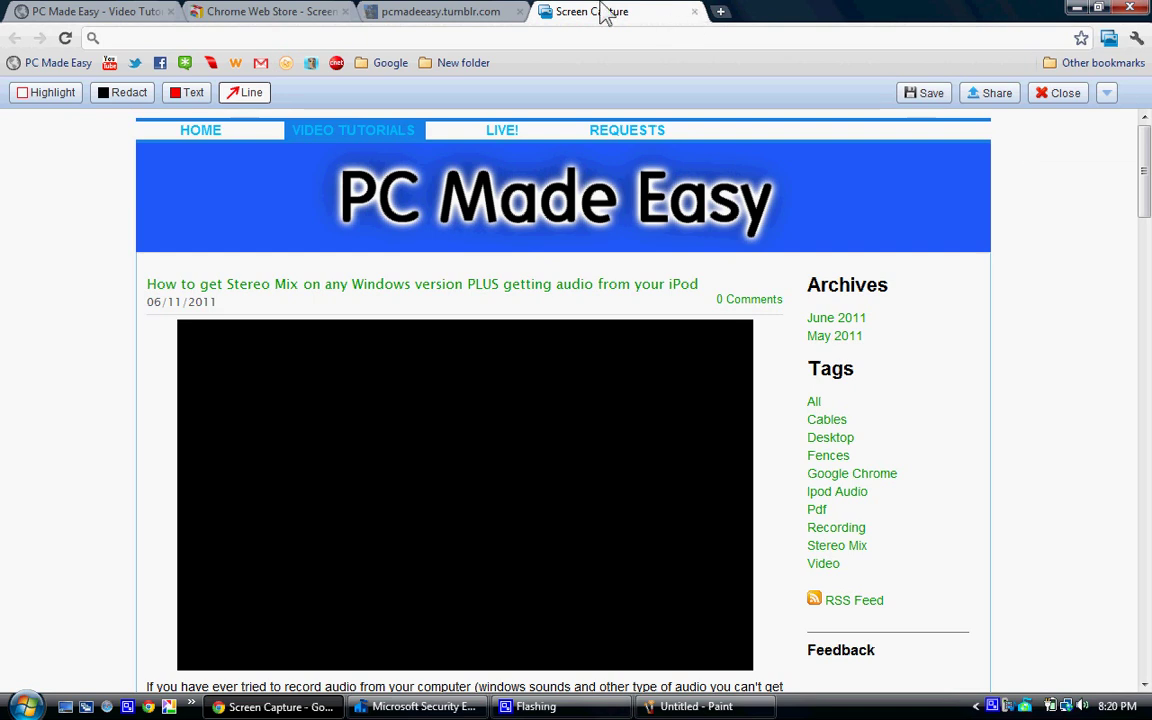
# - On the pcmadeeasy.tumblr.com tab, +1 the 'Can I Use a Laptop Without a Battery?' post and scroll back up
pyautogui.click(450, 22)
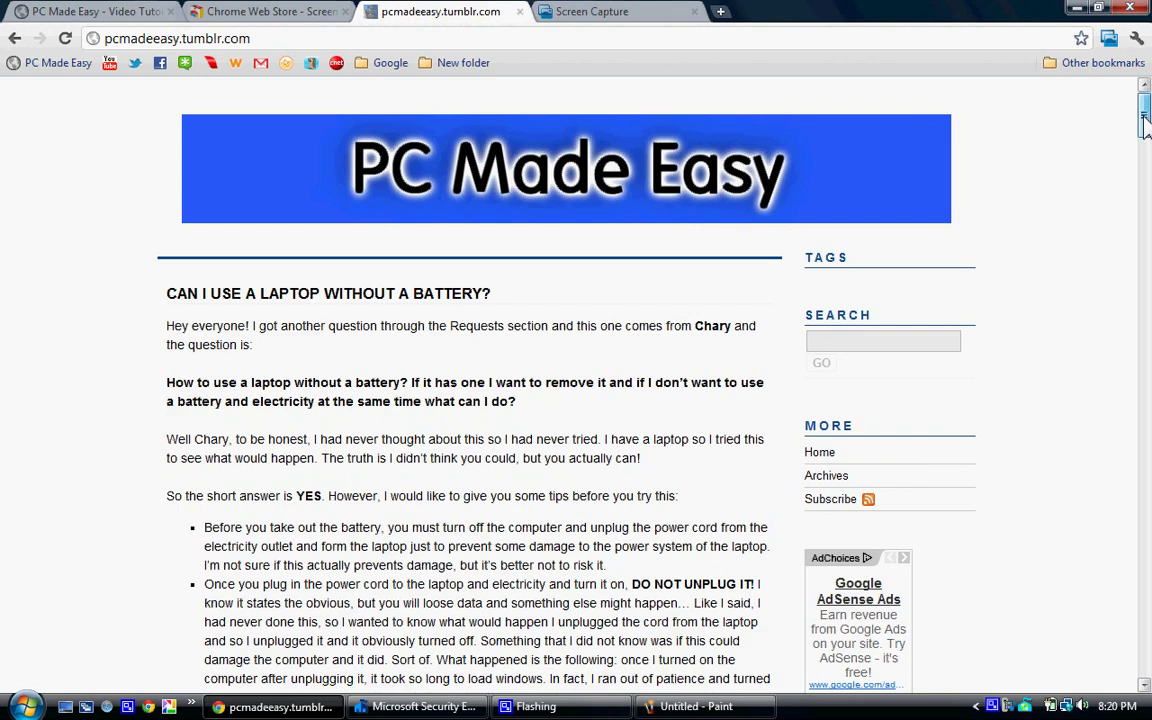
pyautogui.moveTo(1146, 125); pyautogui.dragTo(1146, 142)
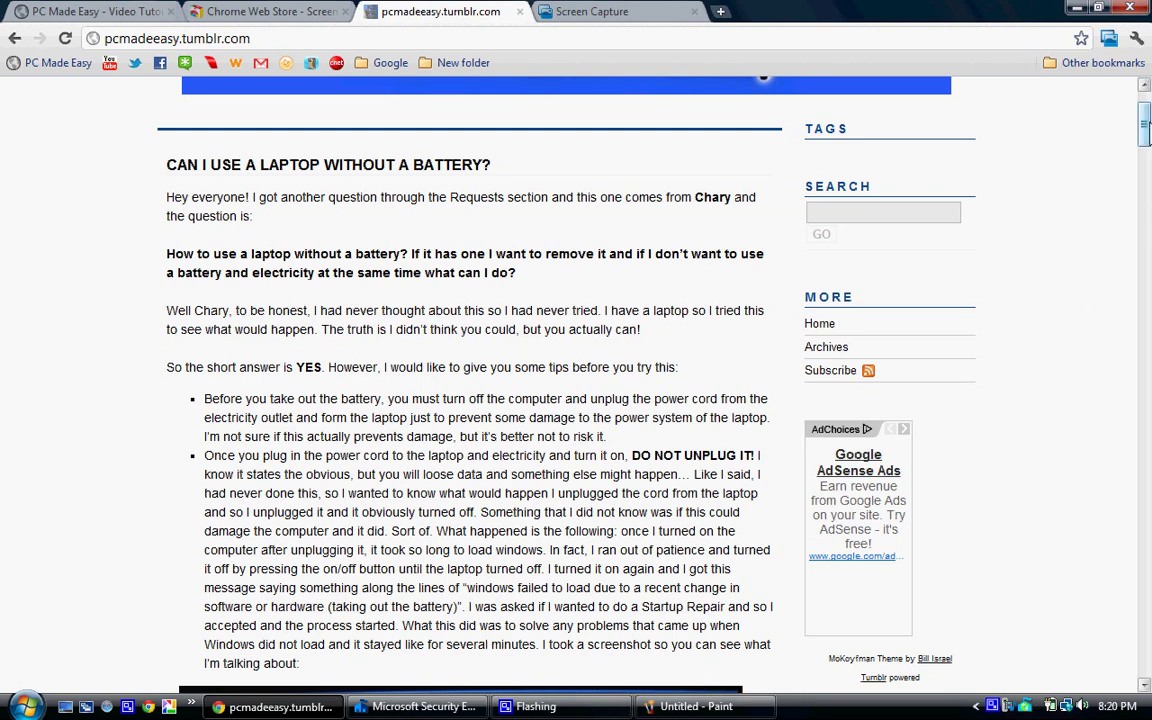
pyautogui.moveTo(1146, 130); pyautogui.dragTo(1147, 222)
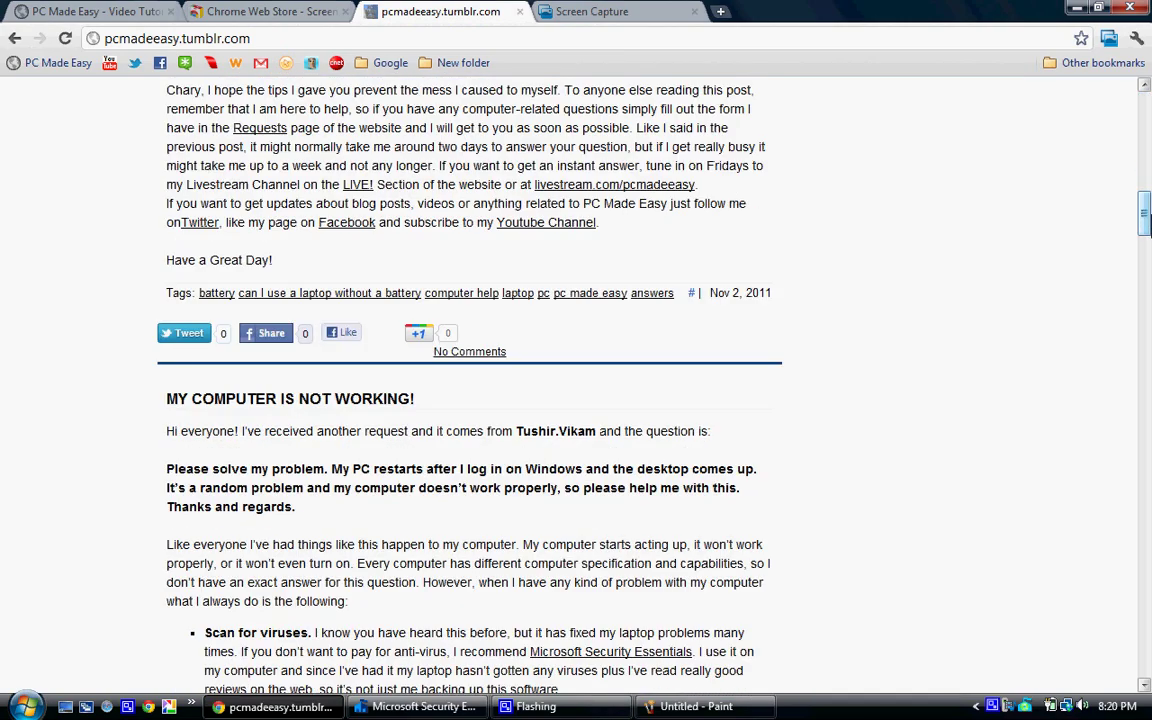
pyautogui.click(430, 334)
pyautogui.moveTo(1146, 205); pyautogui.dragTo(1147, 100)
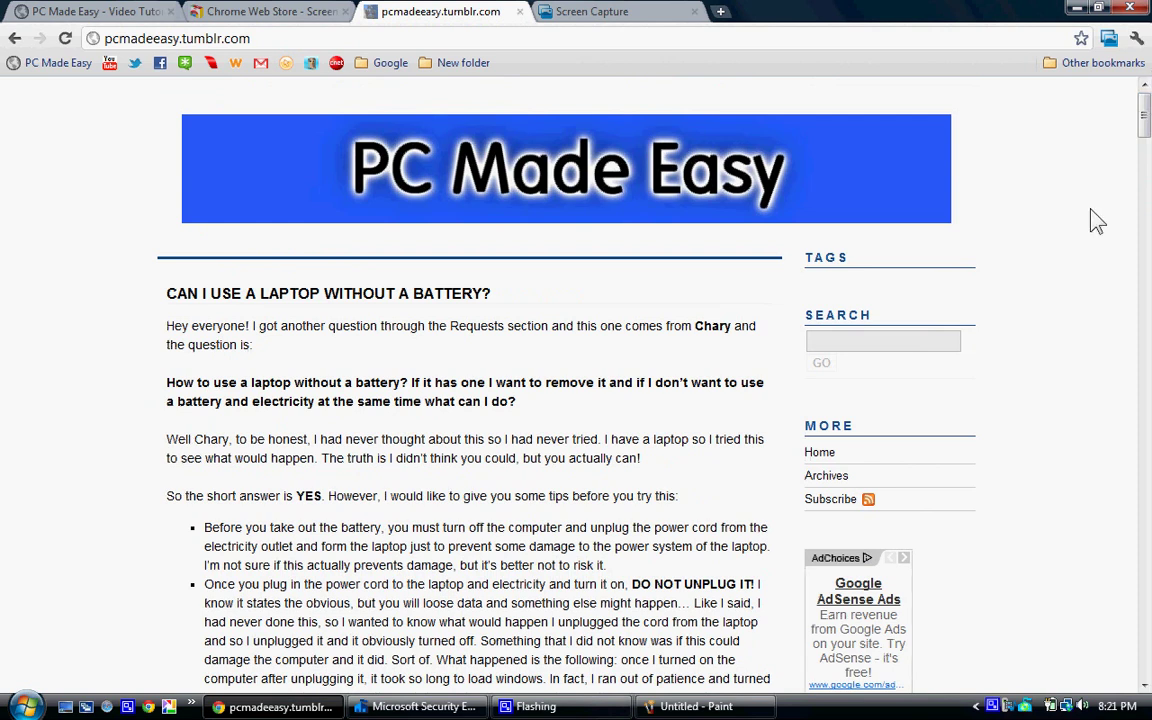